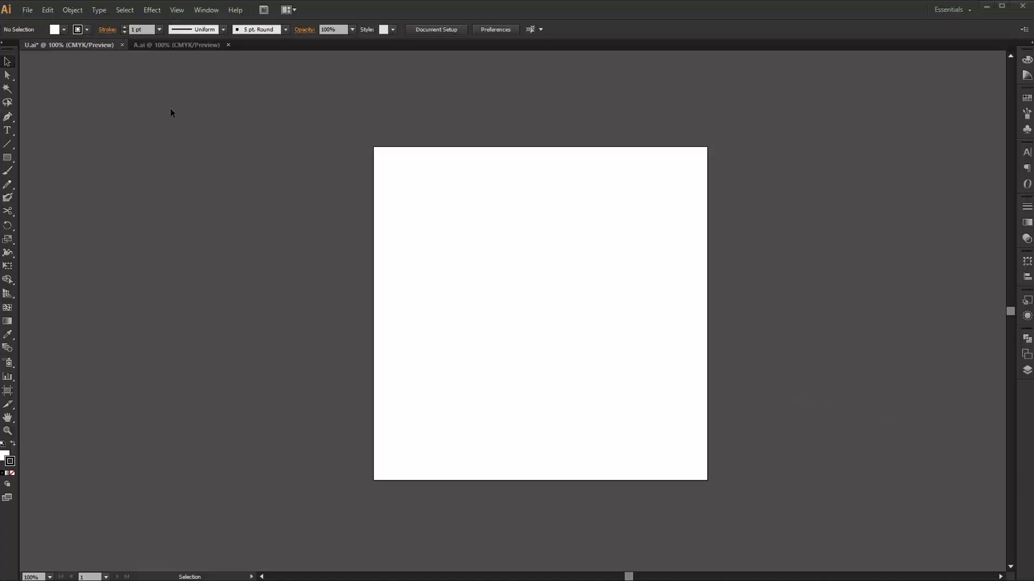
- Draw a small square on the artboard and set its fill to None
click(8, 158)
drag(444, 204, 474, 242)
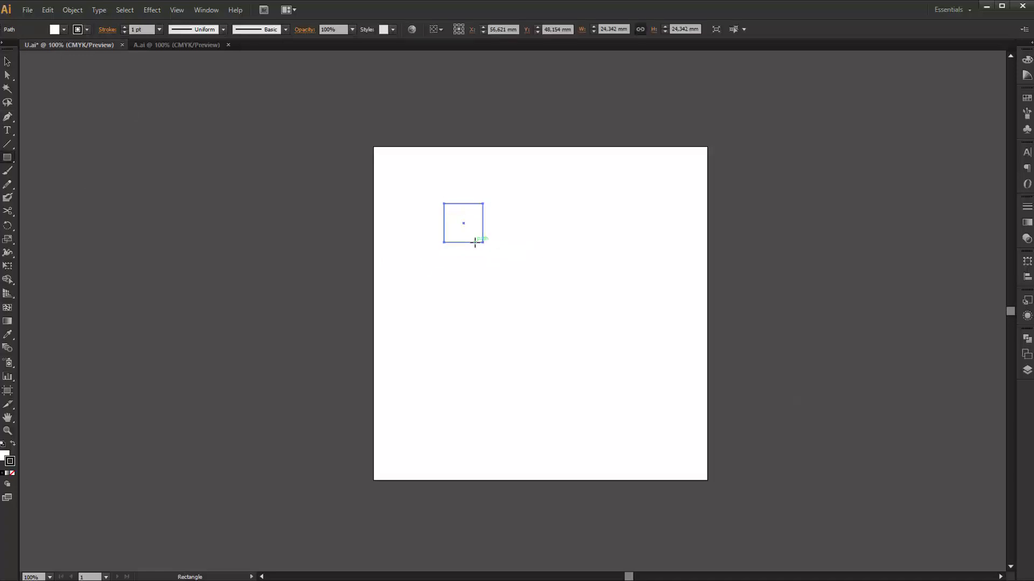
click(63, 30)
click(2, 48)
- Make a copy of the square scaled non-uniformly to 100% width and 167% height
click(8, 62)
click(358, 231)
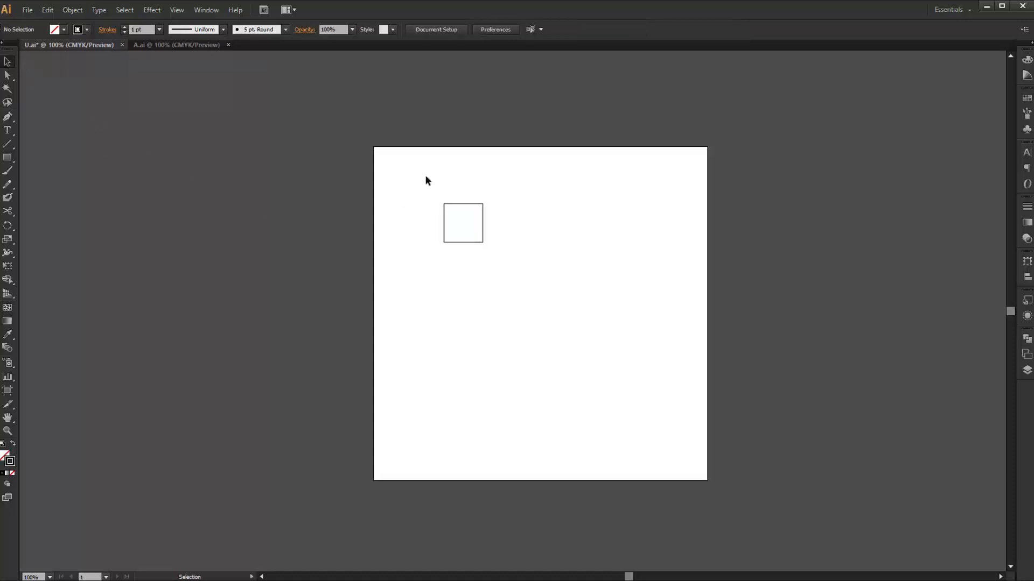
drag(425, 179, 520, 282)
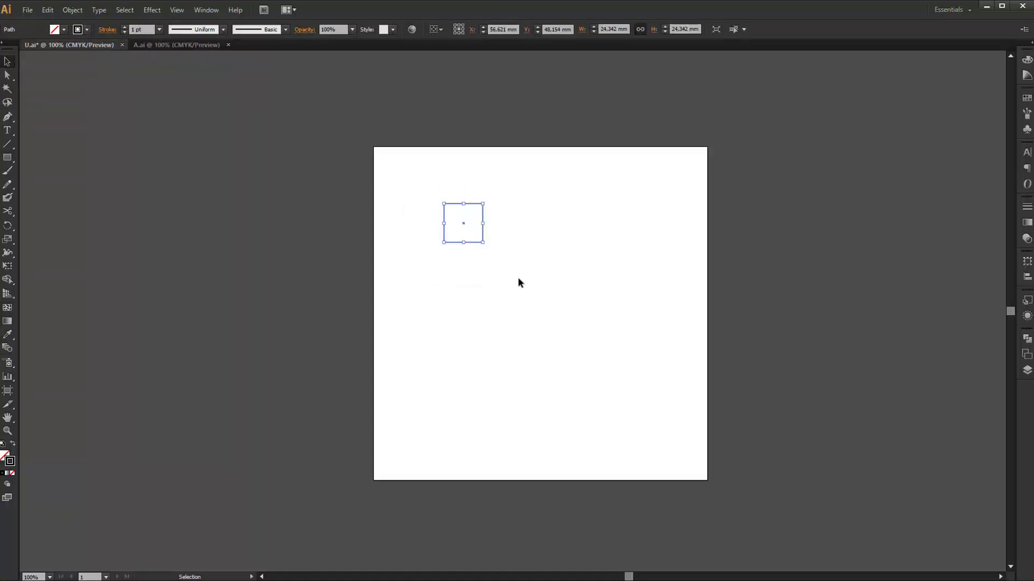
key(s)
key(Return)
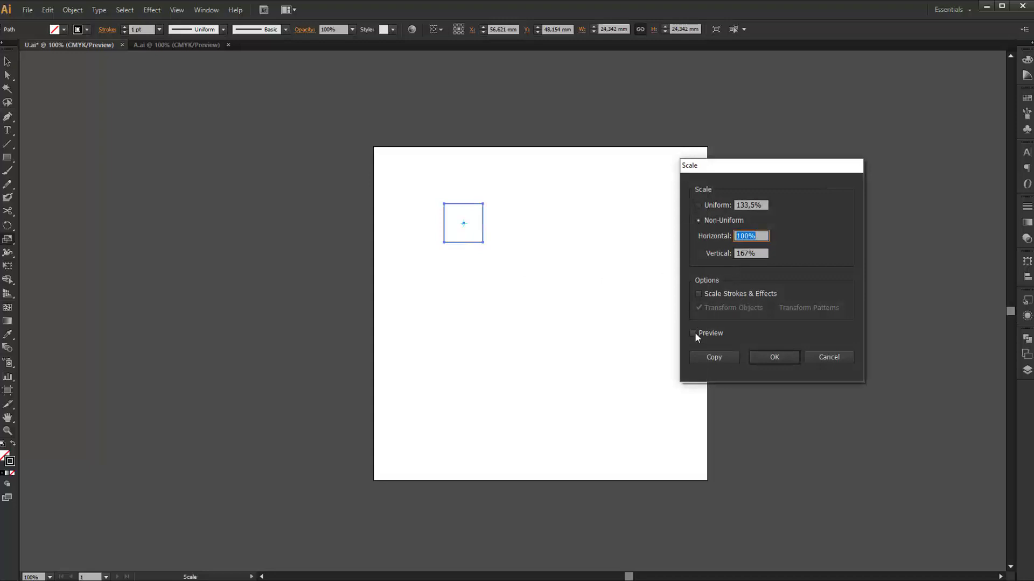
key(Tab)
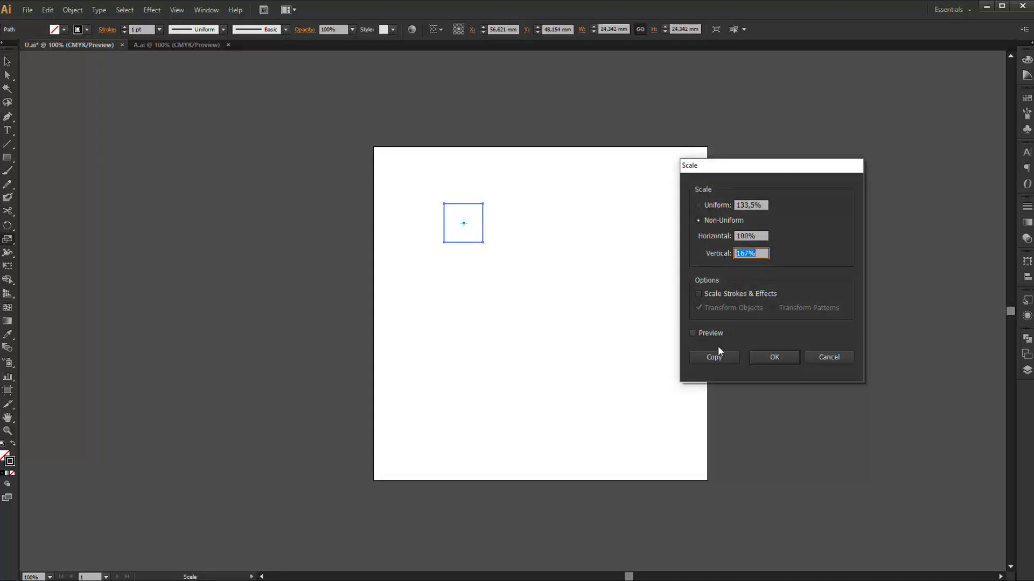
click(715, 357)
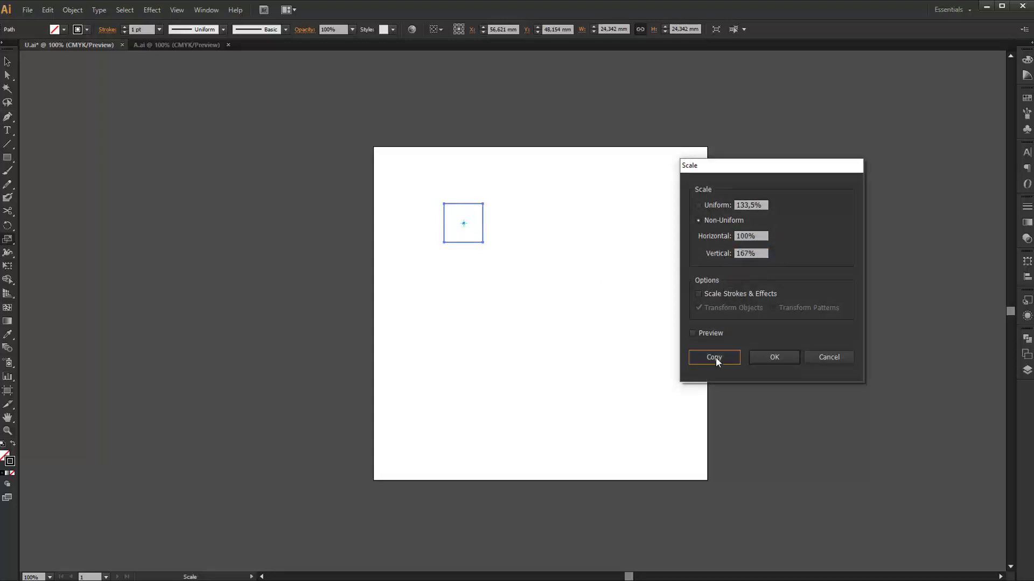
- Alt-drag a copy of the square below the tall cell to finish the first column
key(v)
click(451, 198)
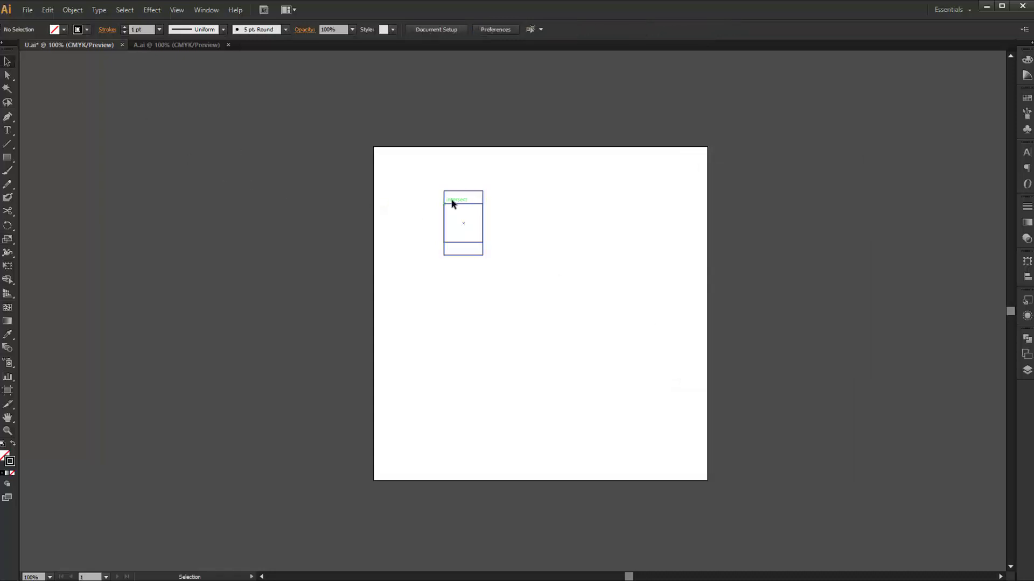
mouse_move(457, 190)
mouse_down()
mouse_move(457, 240)
mouse_move(486, 226)
mouse_move(474, 311)
mouse_up()
click(535, 321)
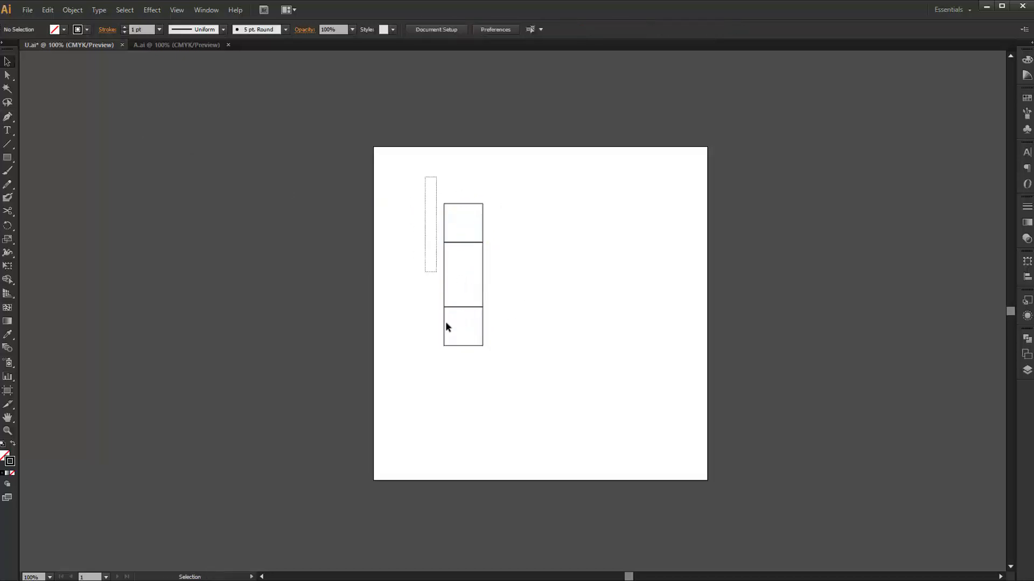
- Copy the three-cell column one cell to the right and repeat twice with Ctrl+D for five columns
drag(425, 176, 475, 350)
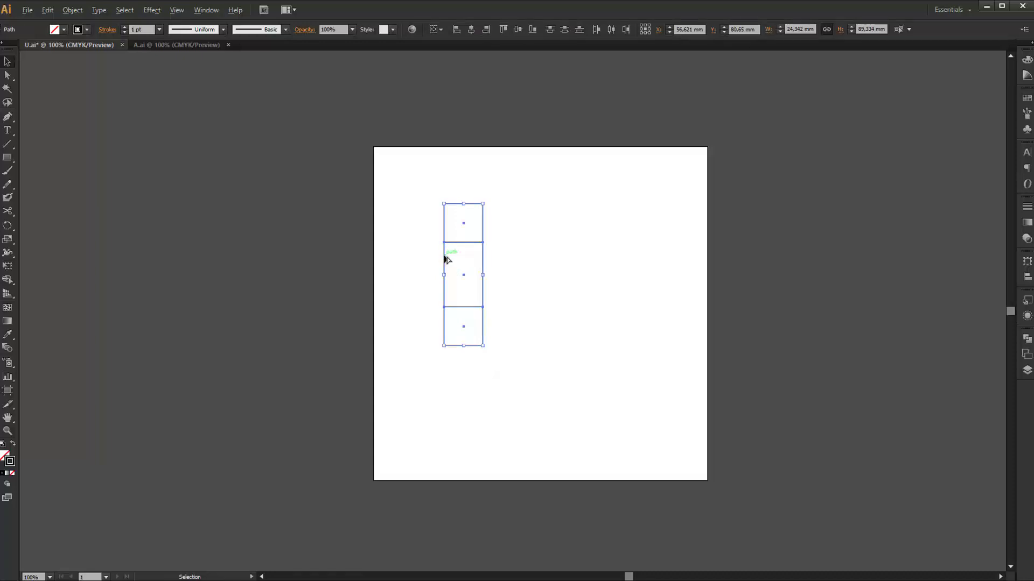
drag(446, 259, 485, 260)
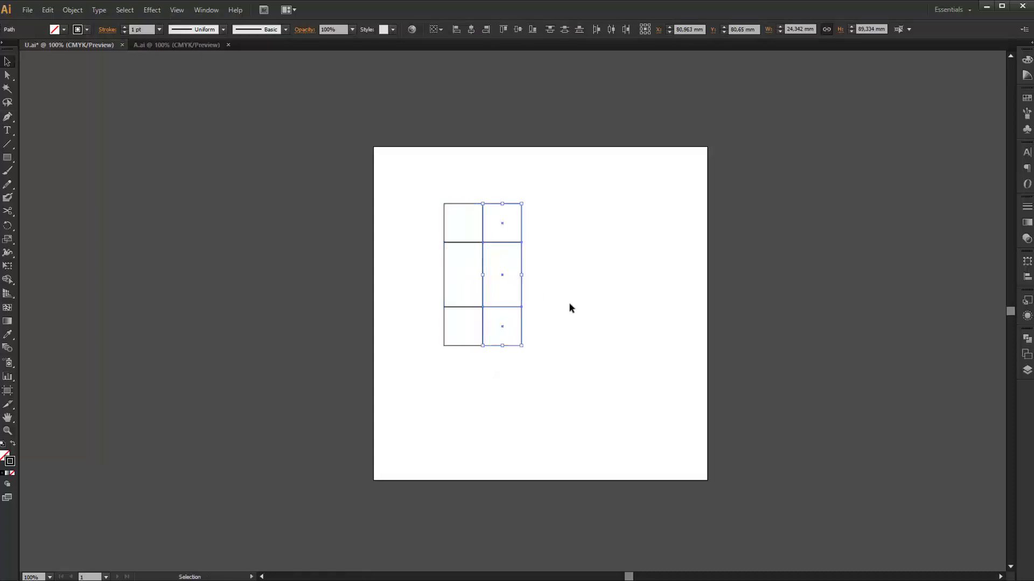
key(ctrl+d)
key(ctrl+d)
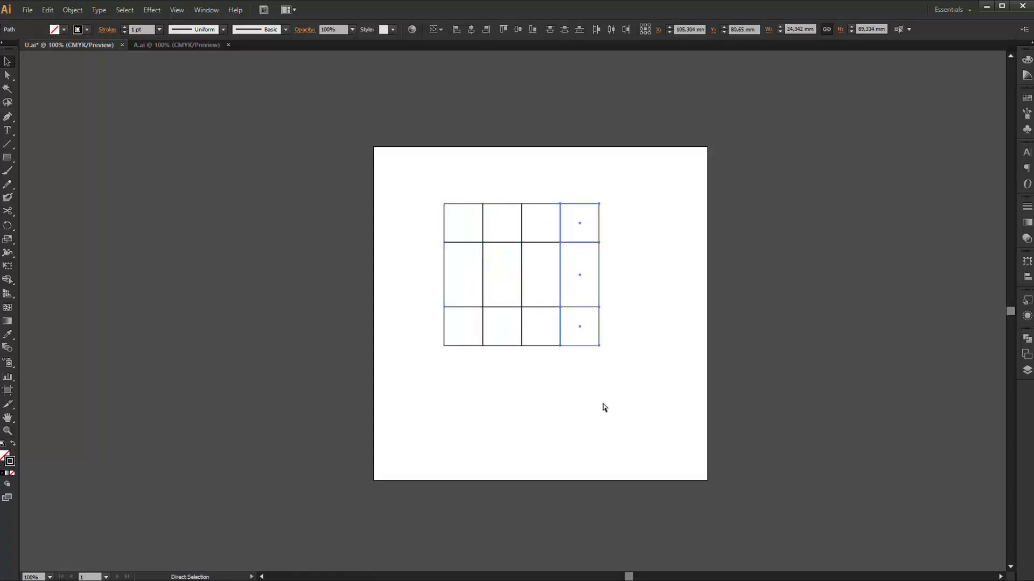
key(ctrl+d)
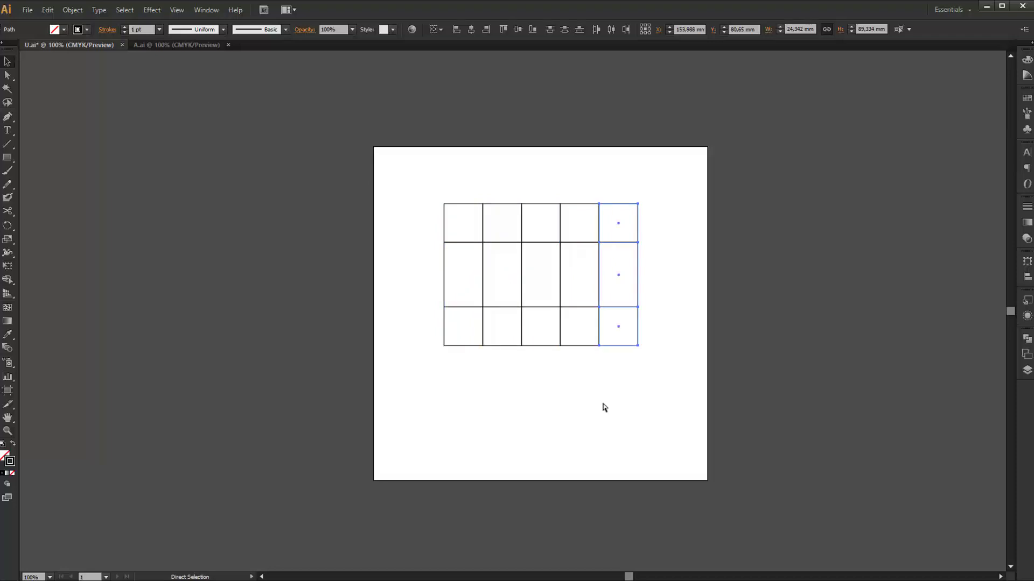
key(v)
click(595, 411)
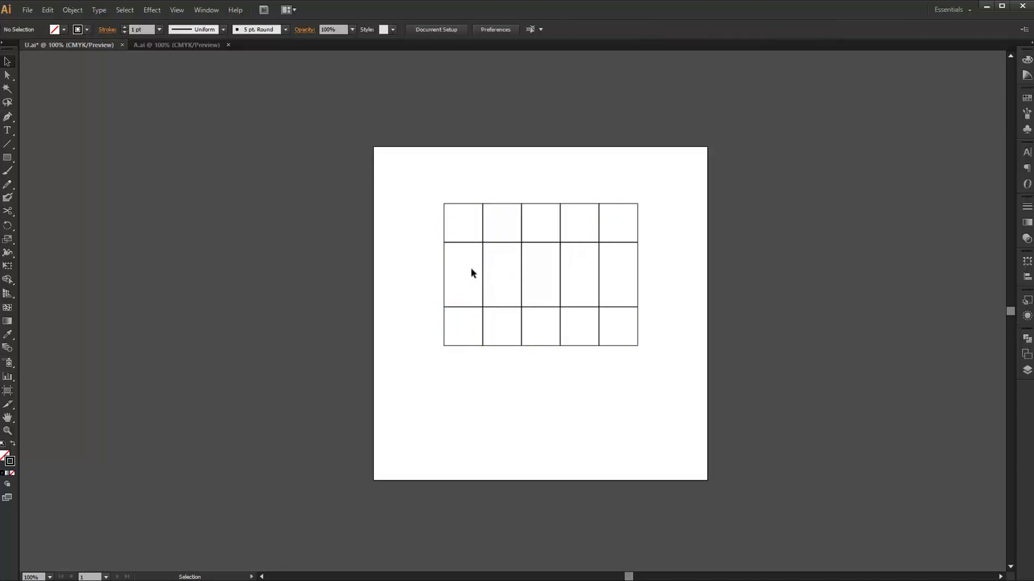
scroll(469, 267, up, 1)
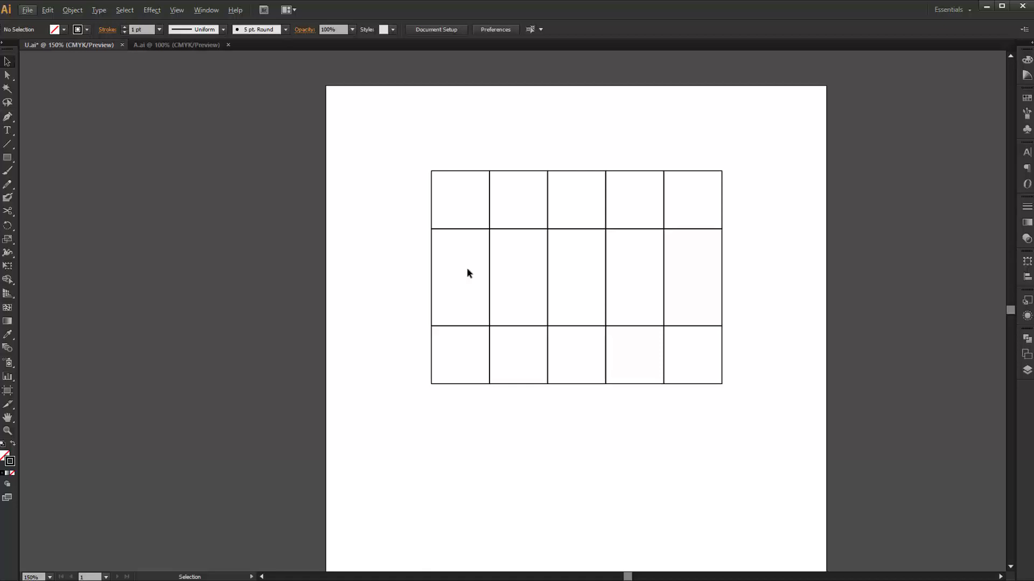
- Draw a large circle over three columns, a small inner circle, and circles in top cells one and three
key(l)
drag(604, 384, 429, 239)
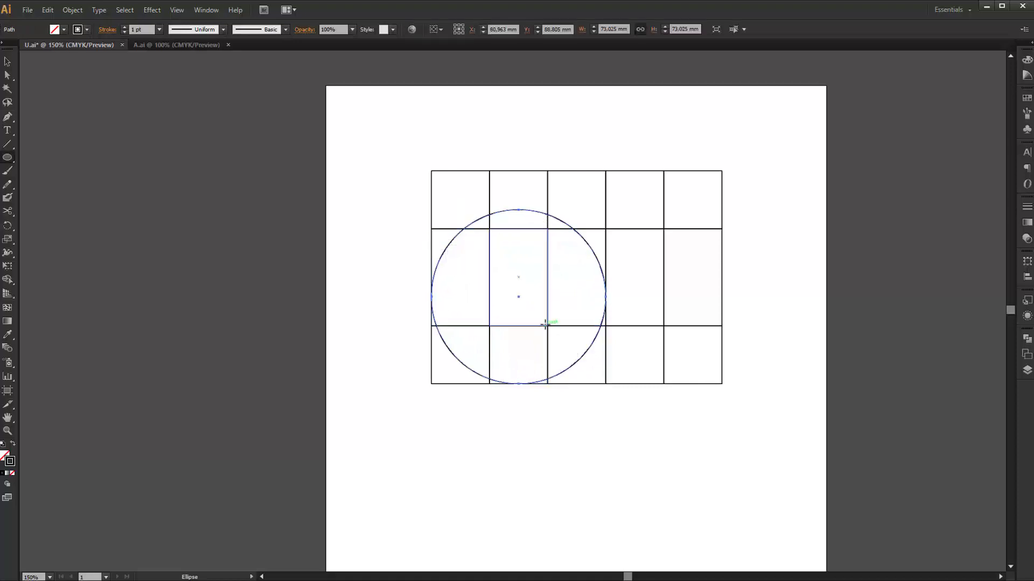
drag(548, 325, 488, 279)
drag(489, 229, 432, 171)
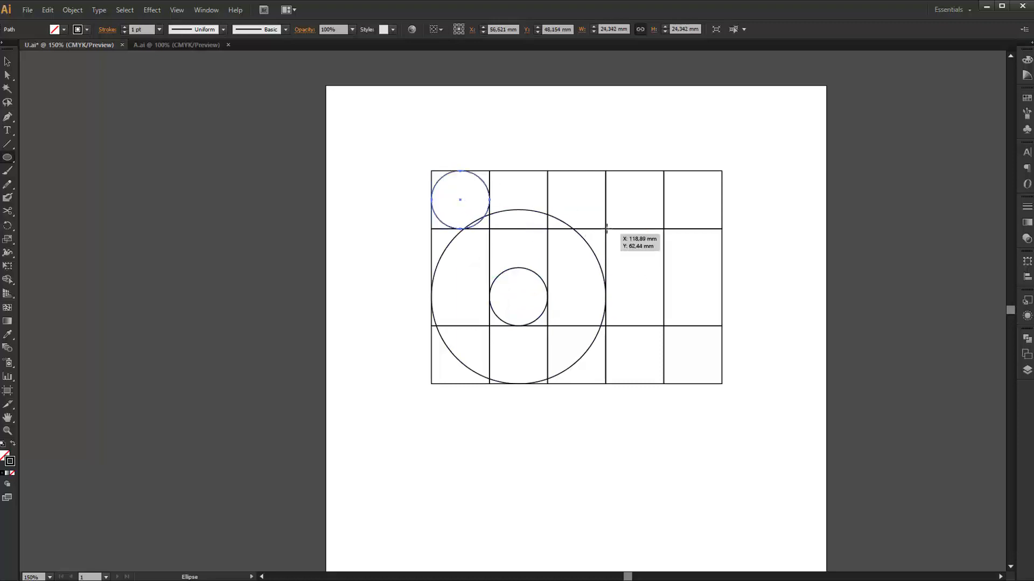
drag(606, 229, 548, 172)
- Alt-drag a copy of the large circle over the grid's three right-hand columns
key(v)
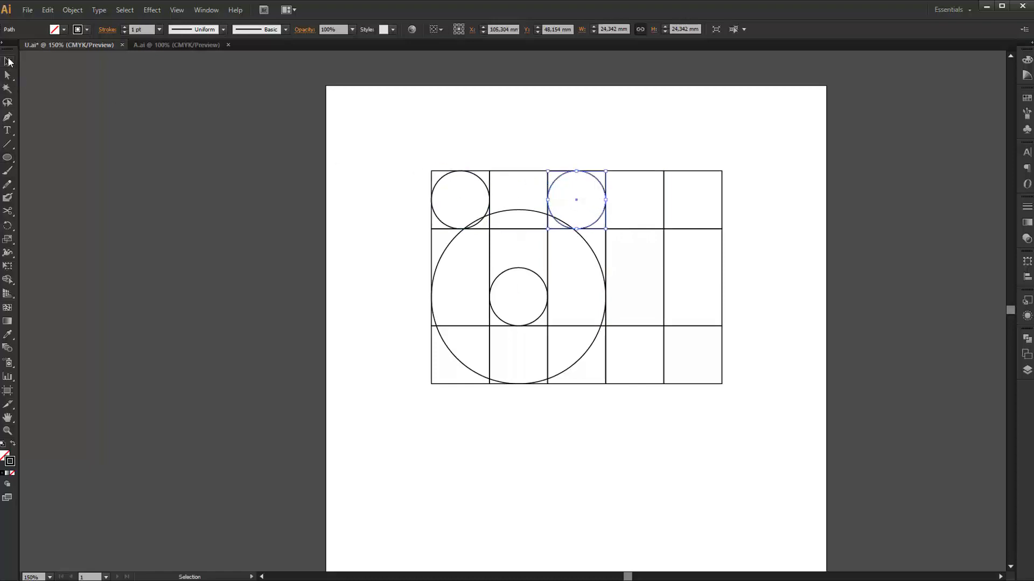
click(372, 234)
click(518, 210)
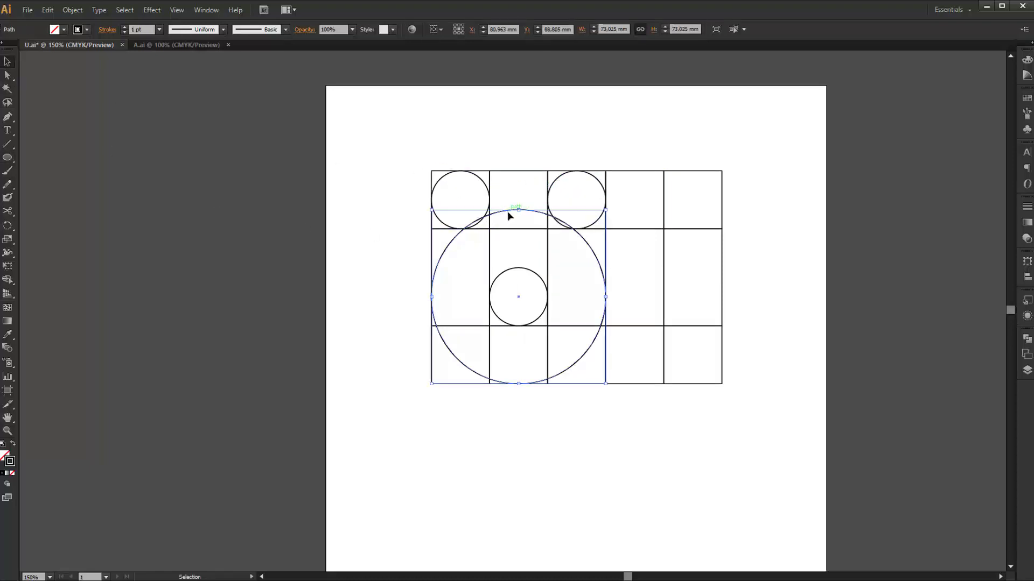
drag(499, 214, 588, 225)
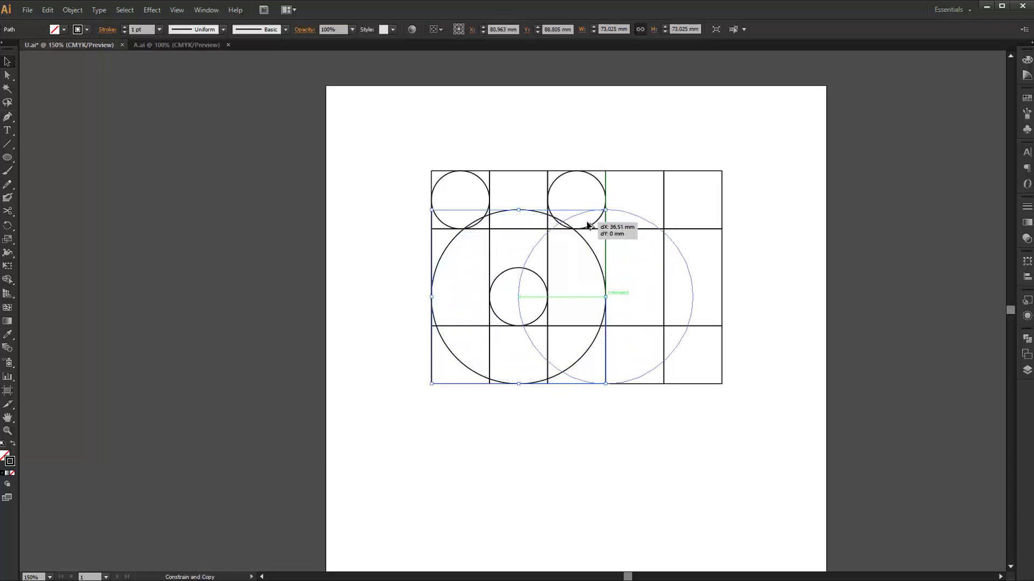
drag(587, 226, 730, 226)
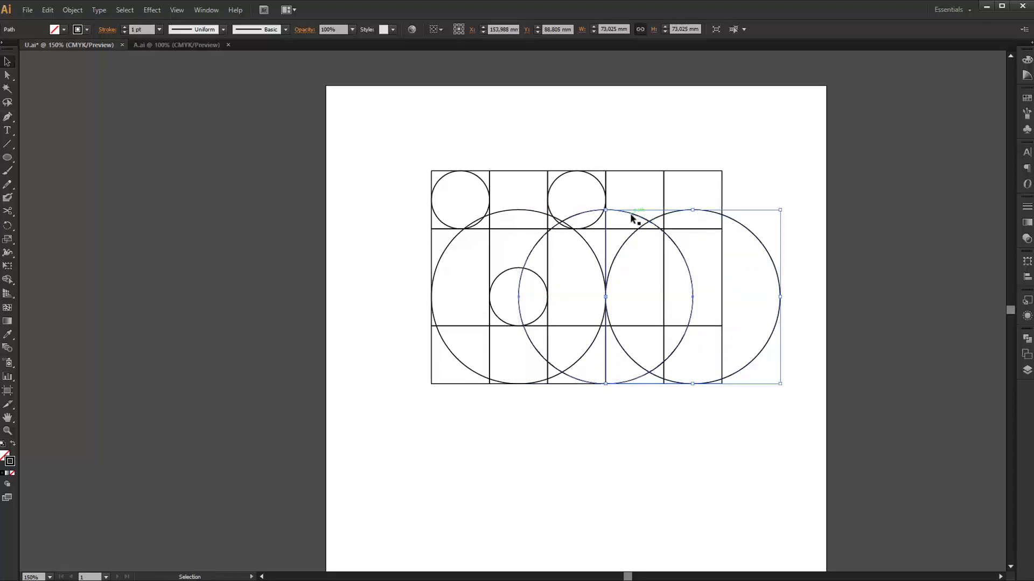
drag(634, 219, 662, 218)
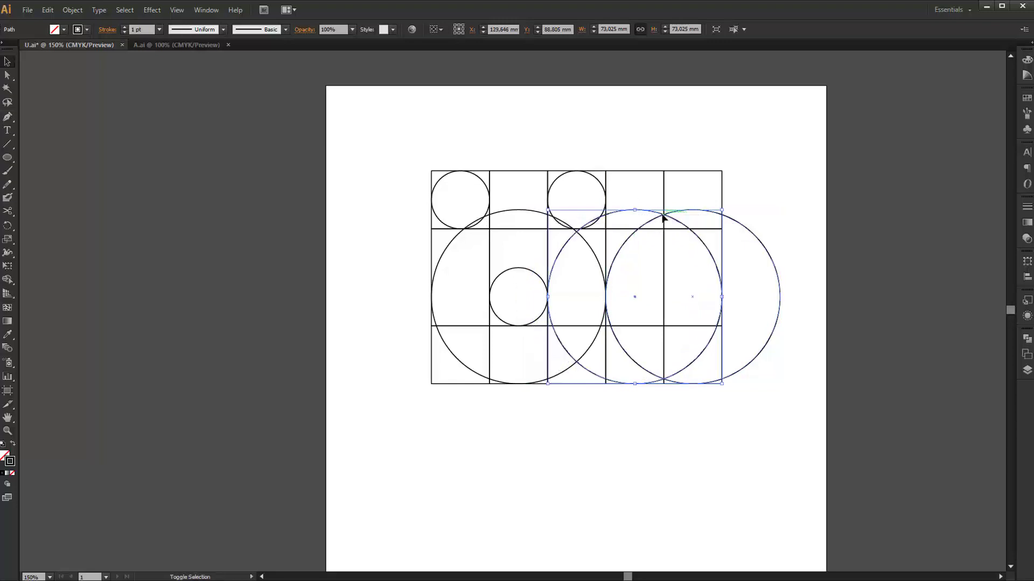
click(640, 433)
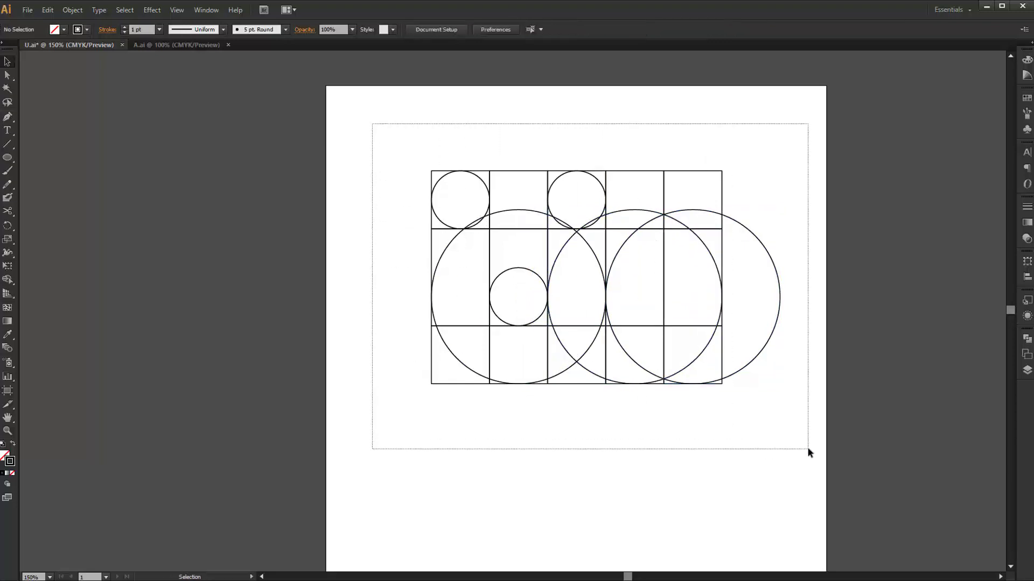
- Marquee-select every grid line and circle together
drag(407, 181, 806, 447)
click(775, 445)
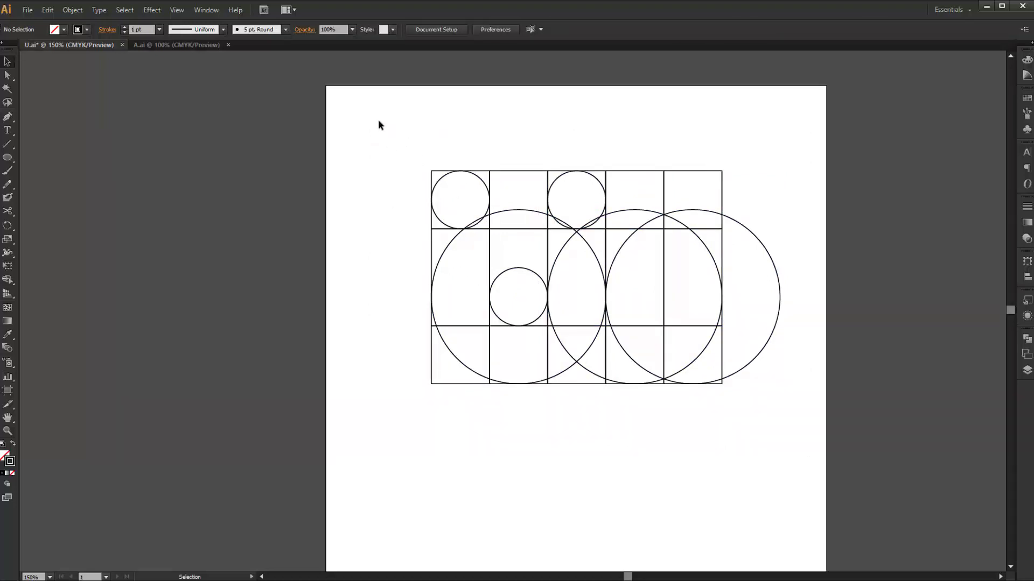
drag(380, 125, 806, 440)
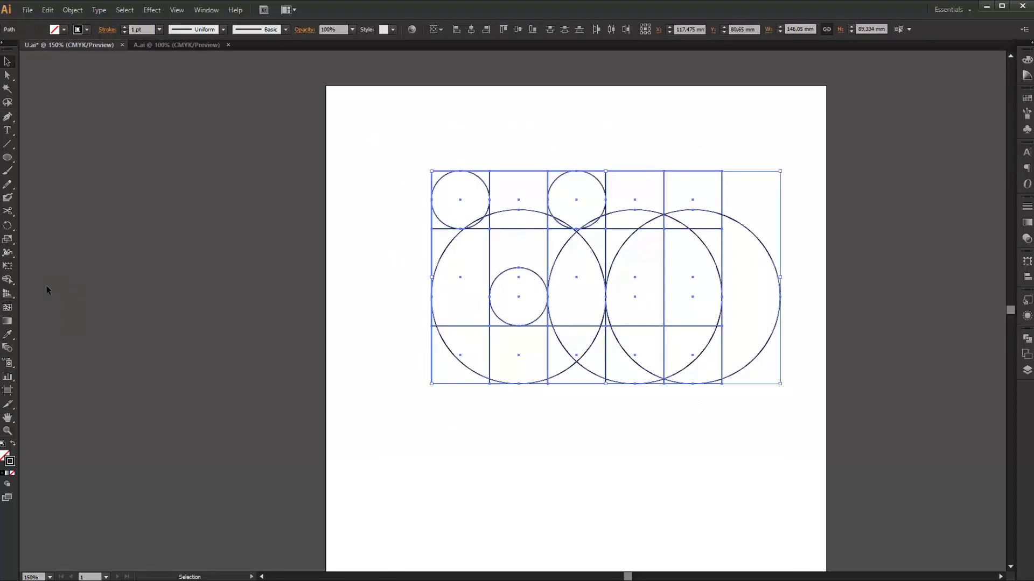
key(shift)
key(shift+m)
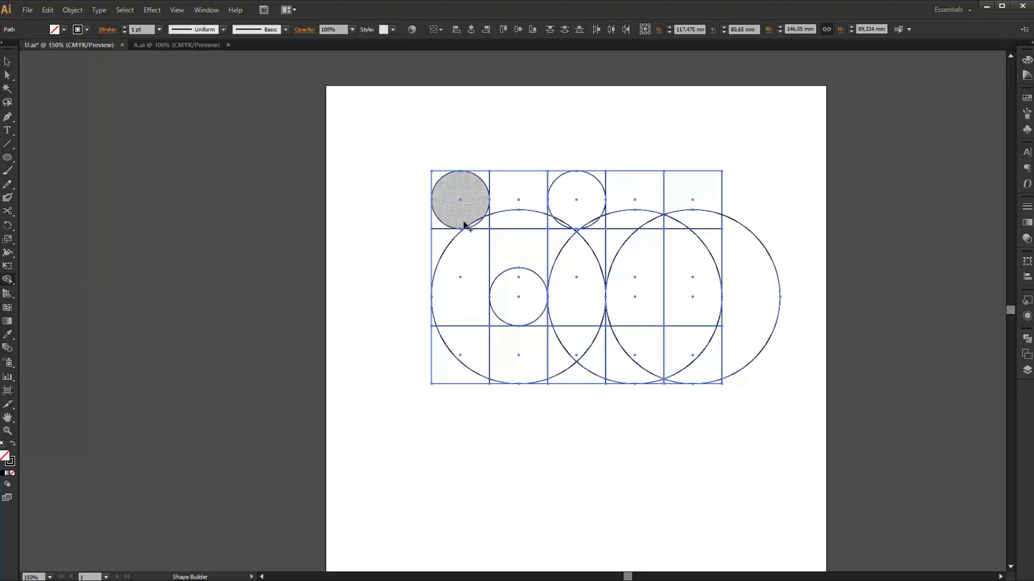
- Merge the top-left circle, left stem, bowl, top circle, right stem and tail region into one u
scroll(463, 223, up, 1)
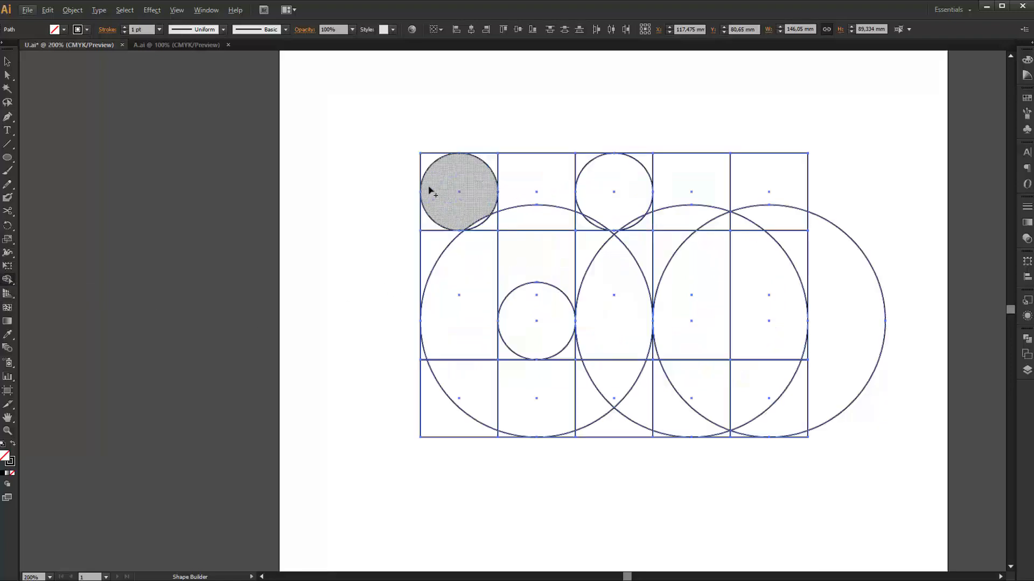
mouse_move(431, 188)
mouse_down()
mouse_move(476, 298)
mouse_move(486, 406)
mouse_move(587, 353)
mouse_up()
mouse_move(554, 410)
mouse_down()
mouse_move(625, 353)
mouse_move(625, 327)
mouse_up()
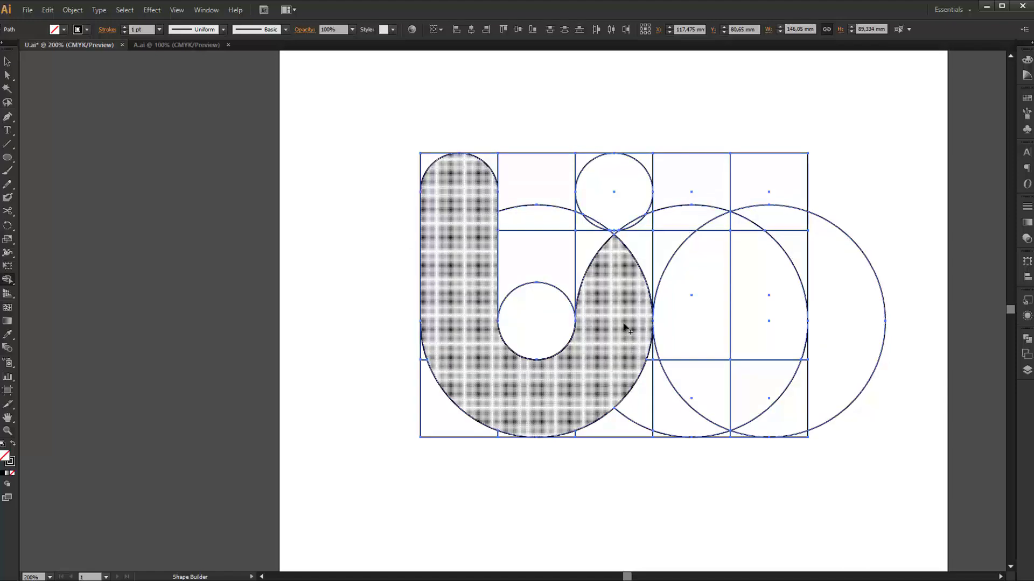
mouse_move(581, 189)
mouse_down()
mouse_move(646, 350)
mouse_move(626, 338)
mouse_move(648, 401)
mouse_up()
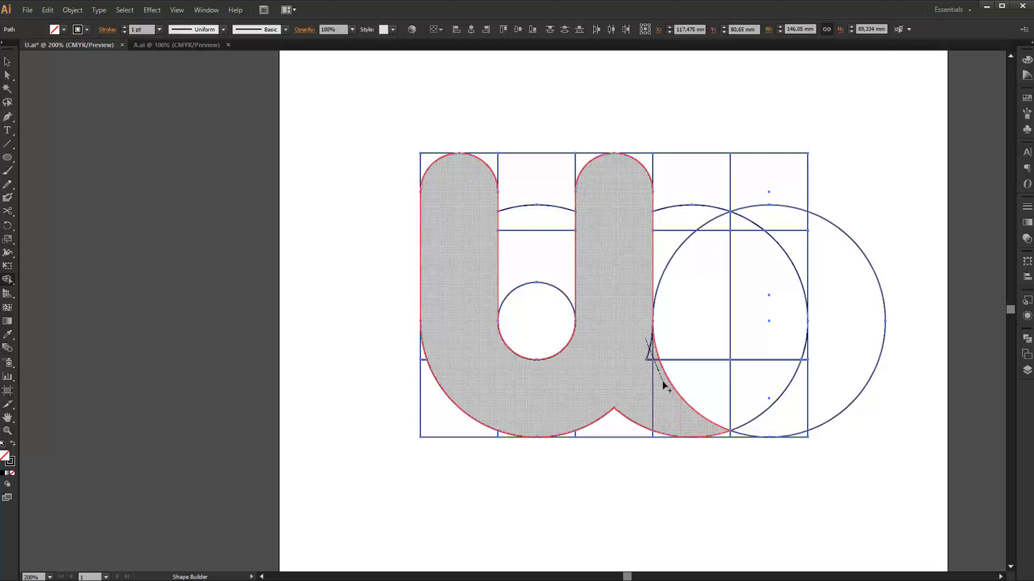
drag(646, 341, 658, 387)
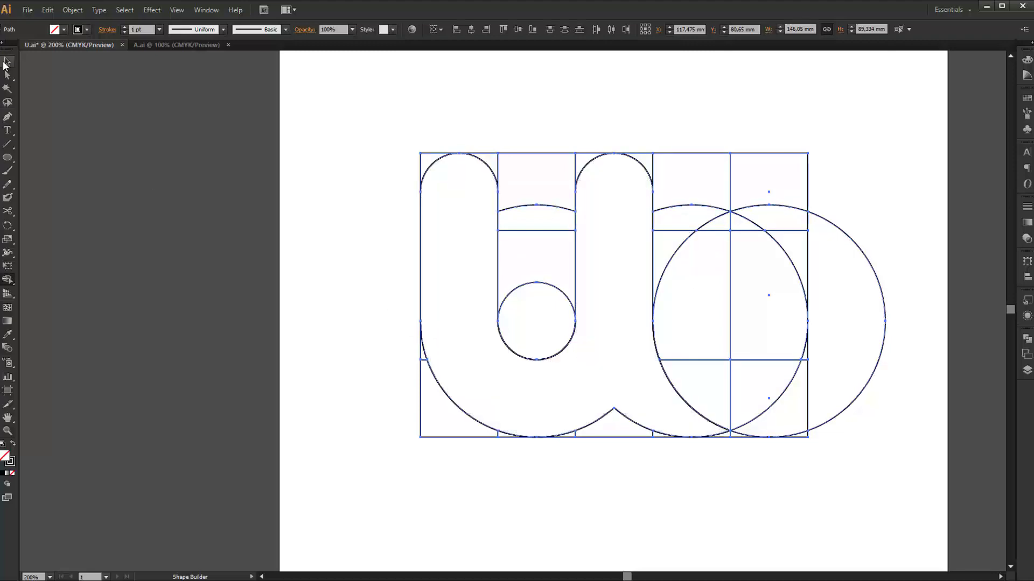
click(4, 63)
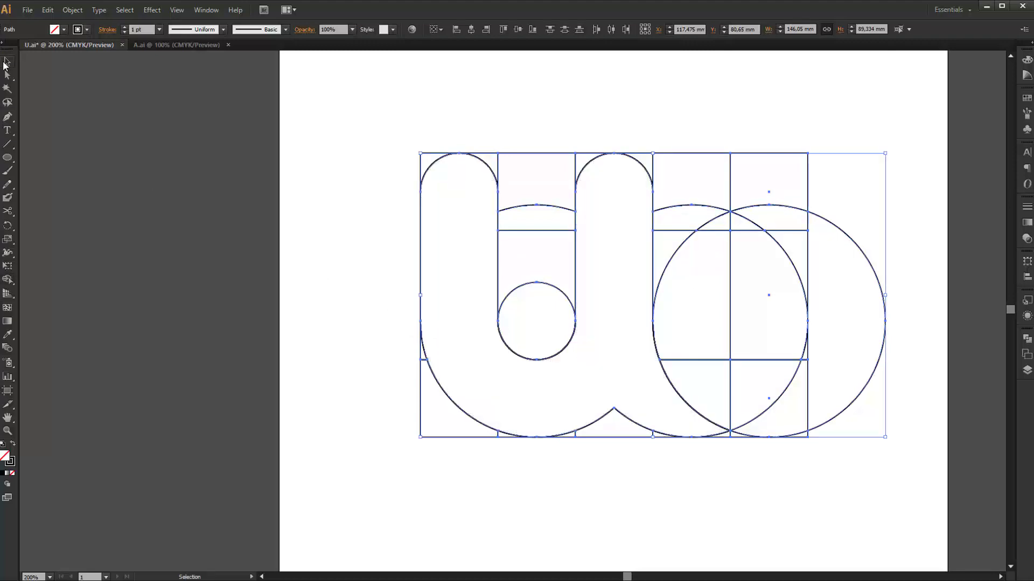
- Delete the leftover grid lines and circles, then Shift-drag the u to the right
click(358, 318)
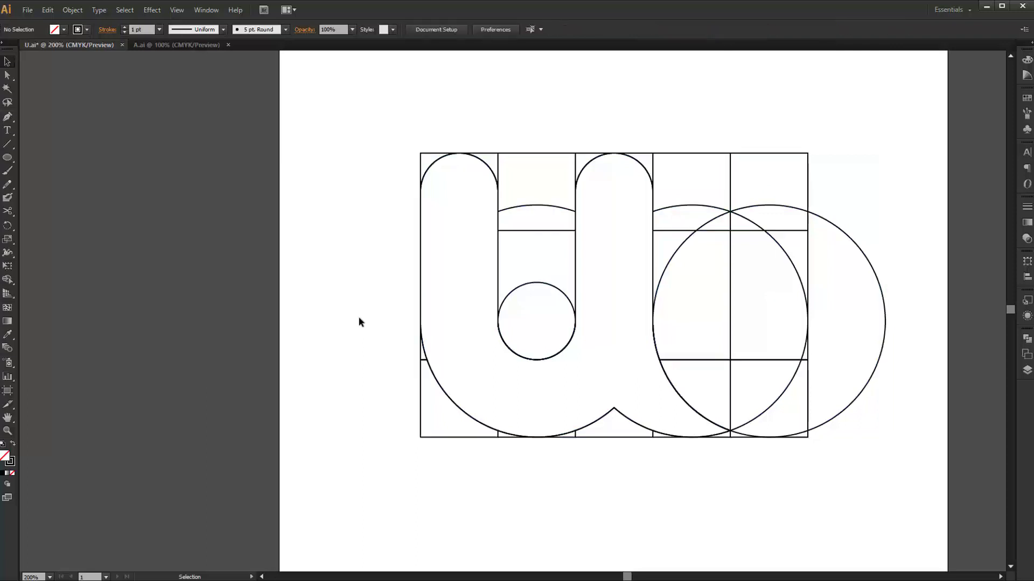
click(477, 160)
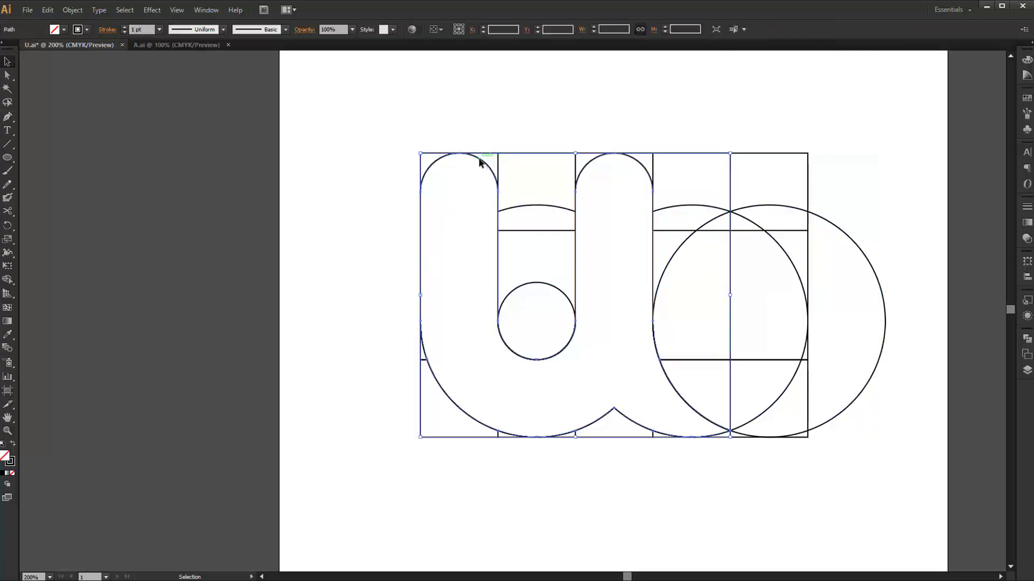
mouse_move(361, 123)
mouse_down()
mouse_move(421, 200)
mouse_move(905, 490)
mouse_up()
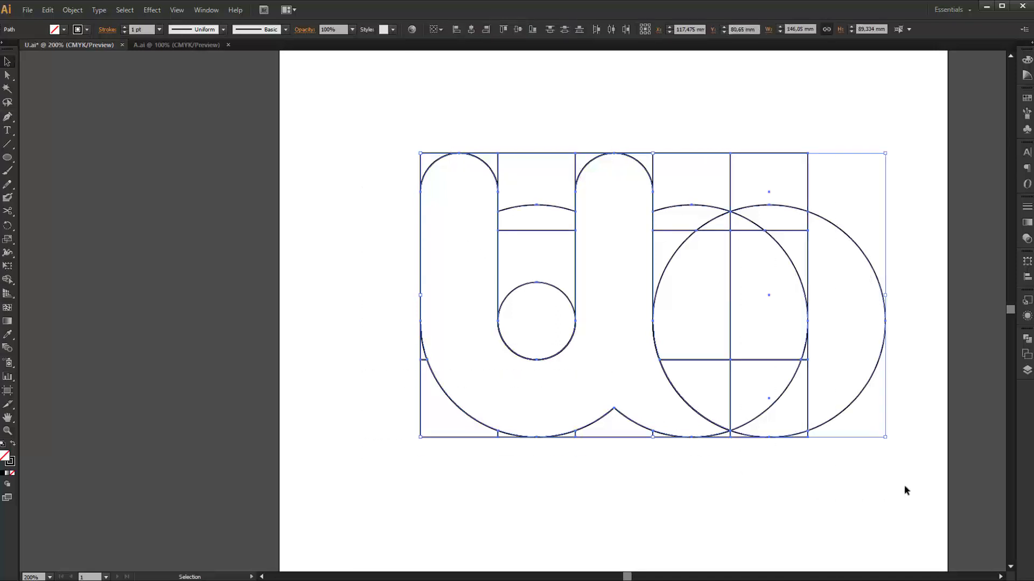
key(ctrl+z)
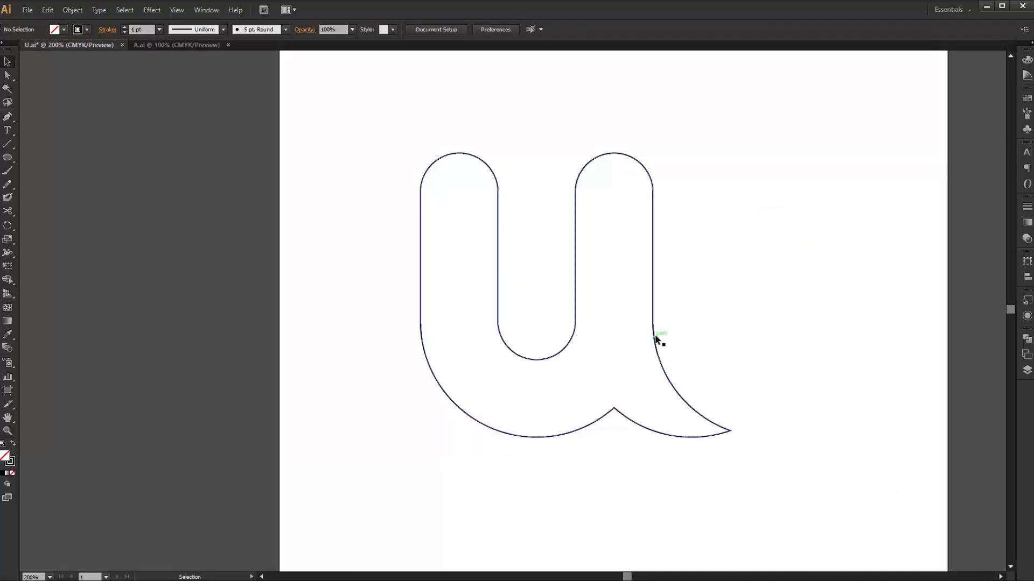
drag(654, 339, 711, 338)
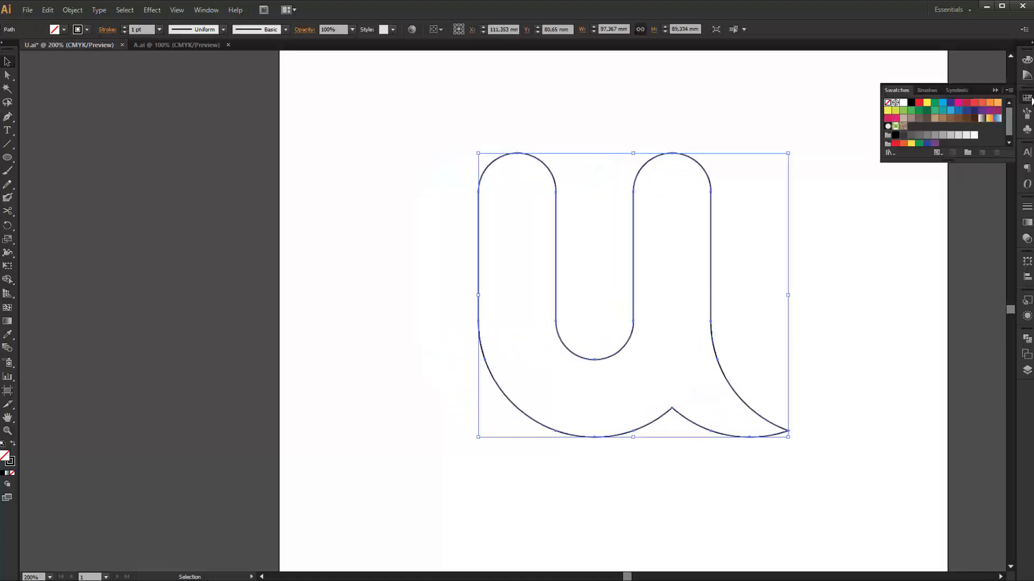
- Fill the u with the blue swatch C=70 M=15 Y=0 K=0 and set its stroke to None
click(1026, 97)
click(950, 110)
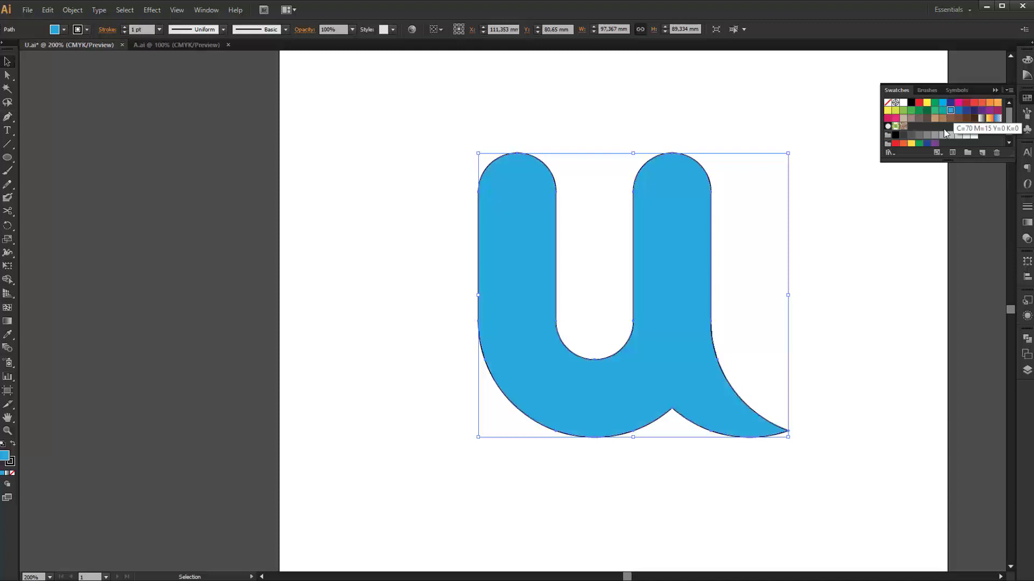
click(880, 239)
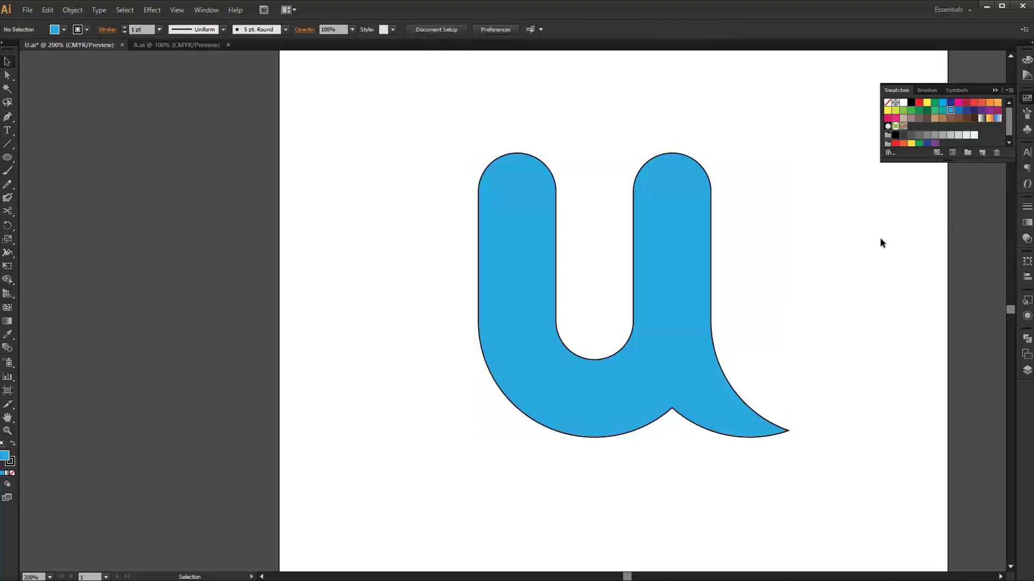
key(ctrl+a)
click(888, 103)
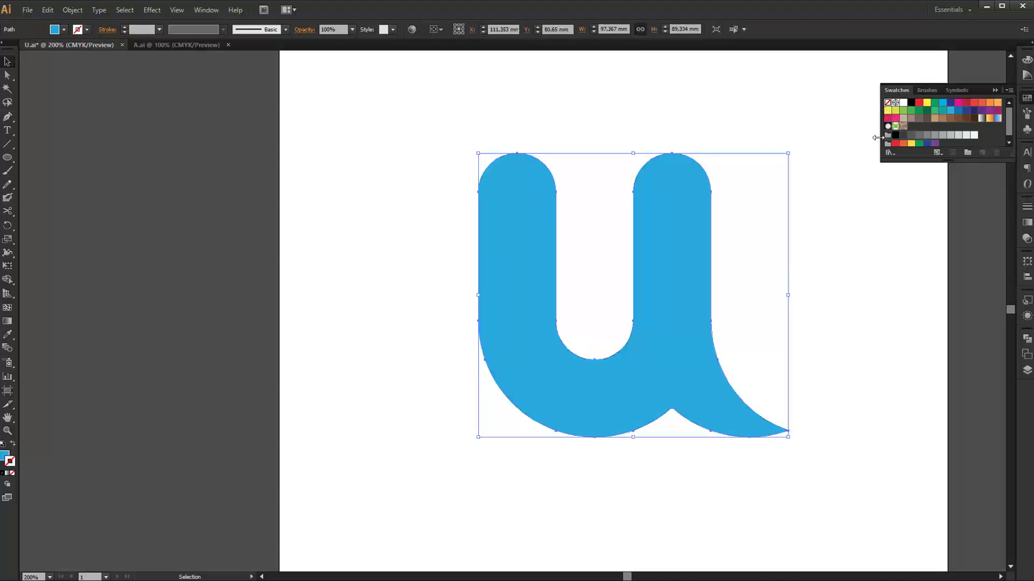
click(840, 286)
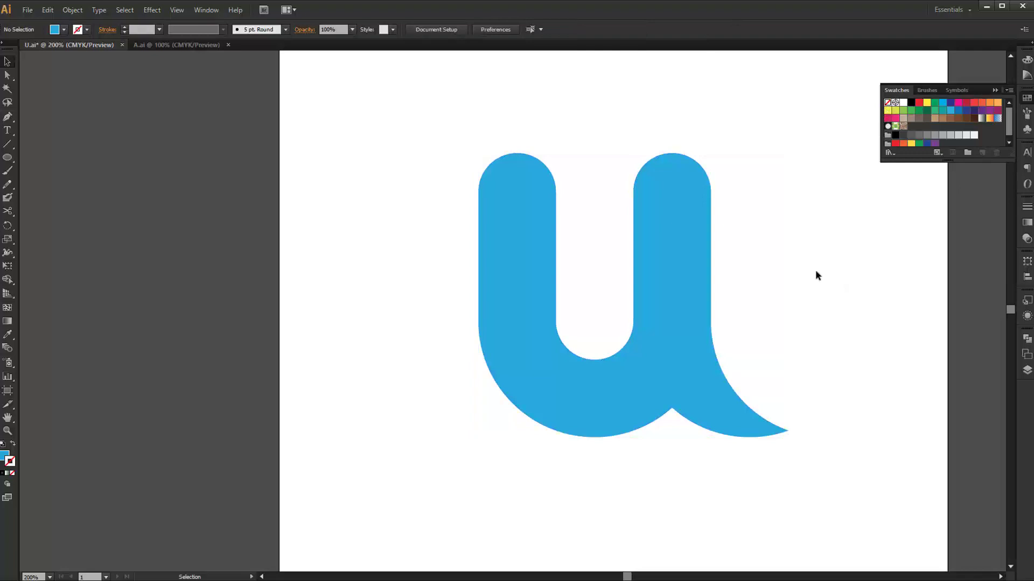